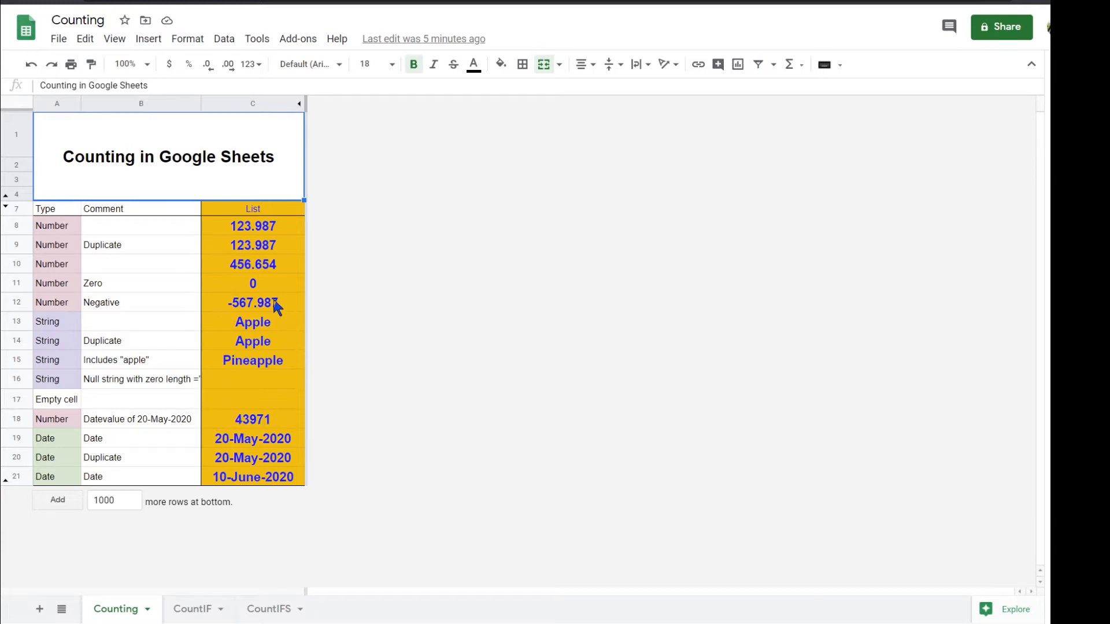
Step: Inspect the list's null-string cell C16, the empty cell C17 and the DATEVALUE formula in C18
{"action": "left_click", "coordinate": [235, 384]}
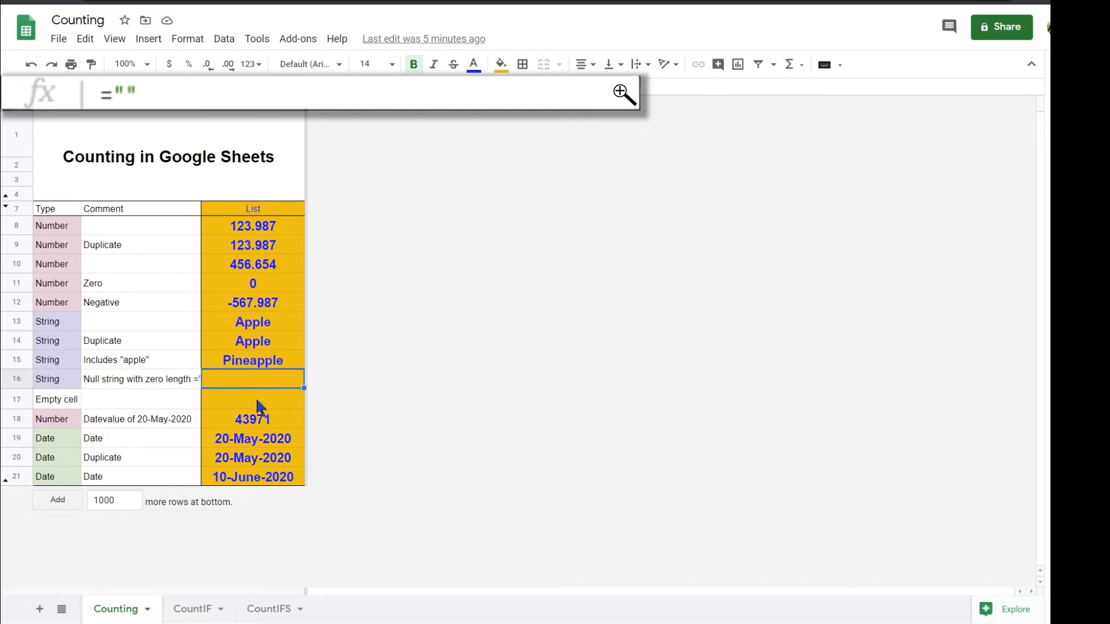
{"action": "key", "text": "Down"}
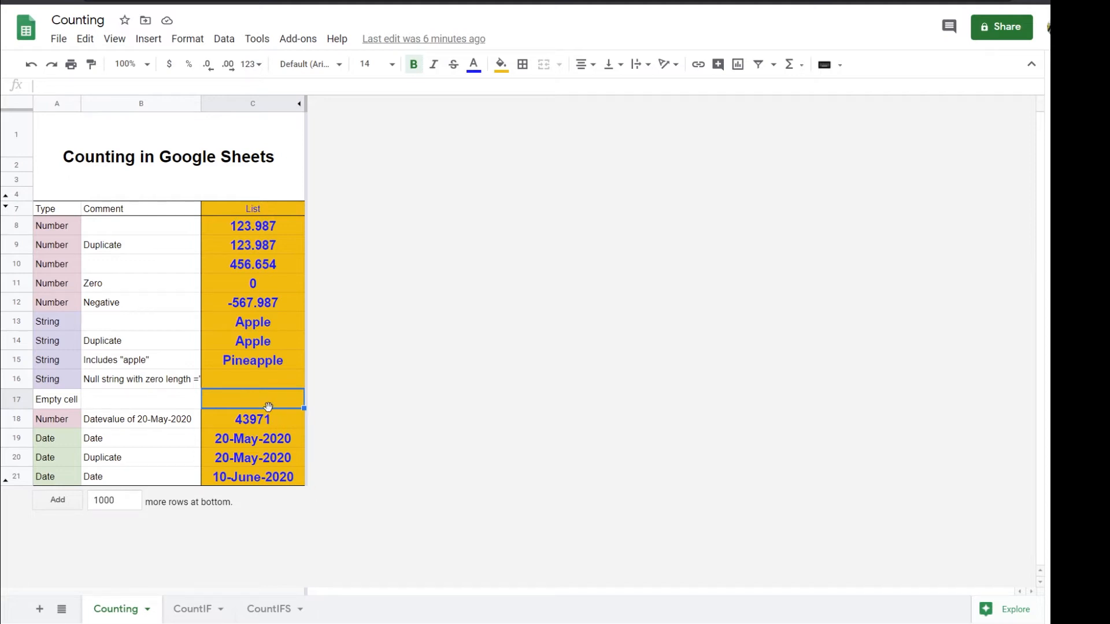
{"action": "left_click", "coordinate": [243, 422]}
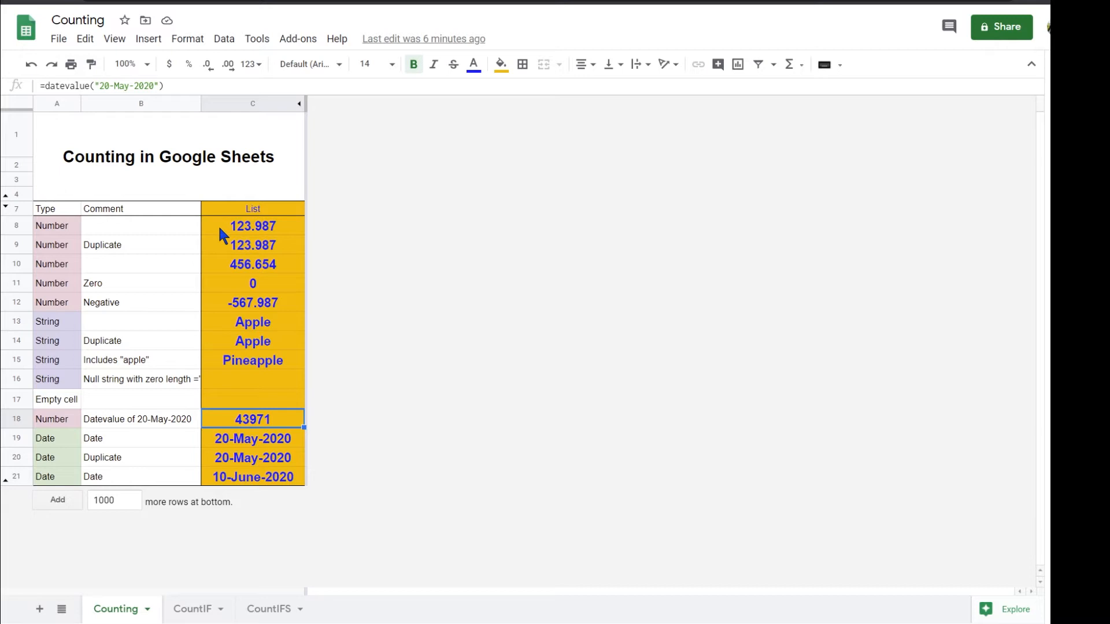
Step: Reveal the hidden columns D to F and inspect their COUNT, COUNTA and COUNTBLANK formulas for range C8:C21
{"action": "left_click", "coordinate": [298, 103]}
{"action": "left_click", "coordinate": [364, 149]}
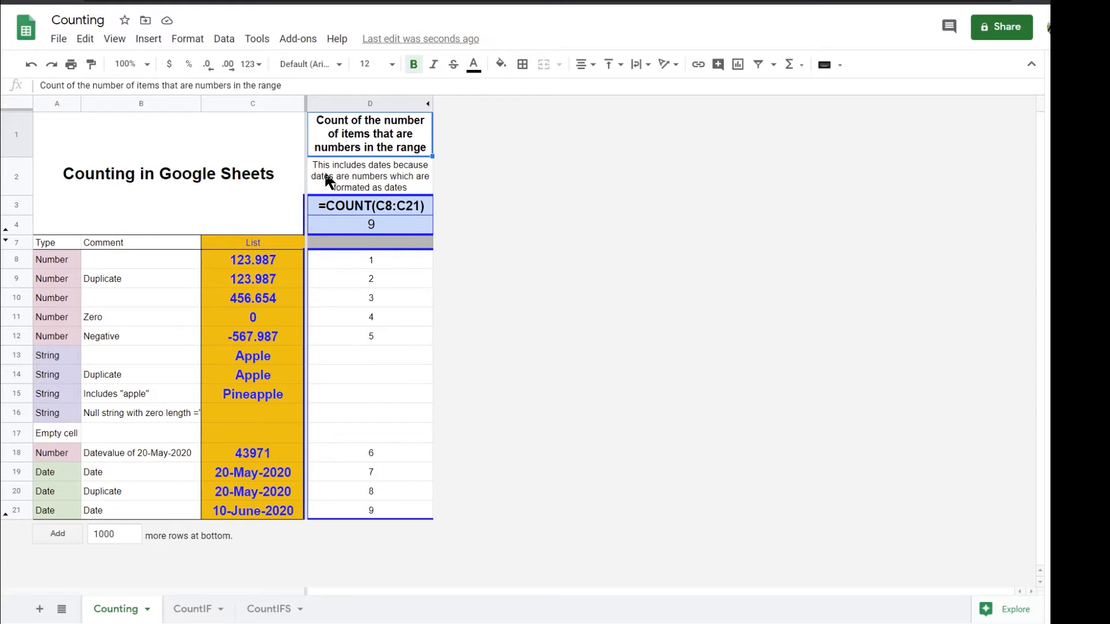
{"action": "left_click", "coordinate": [352, 208]}
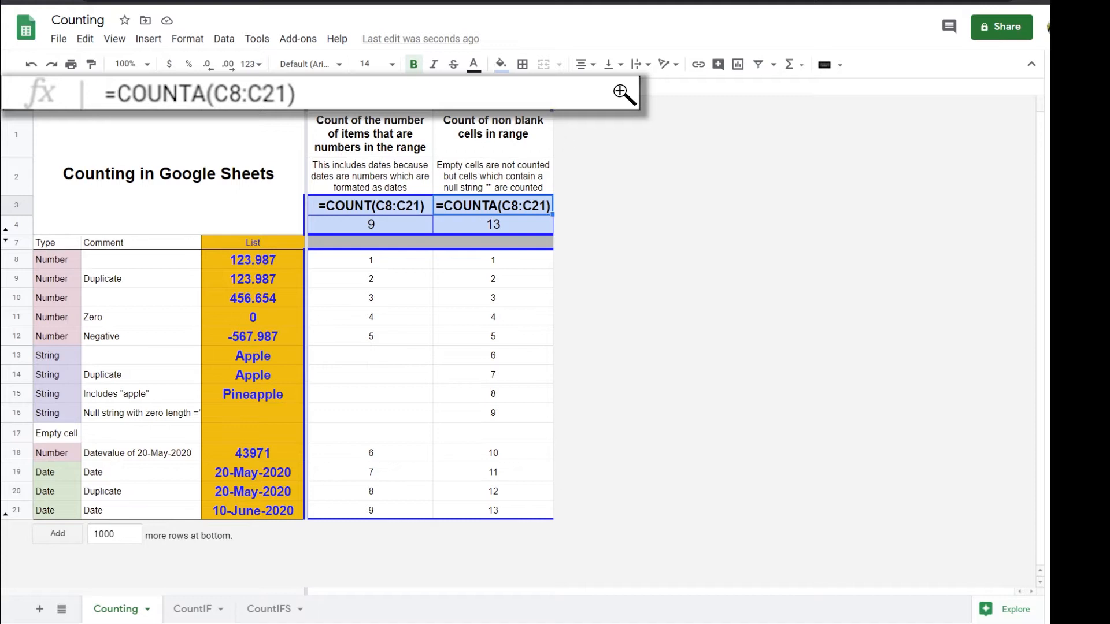
{"action": "left_click", "coordinate": [551, 109]}
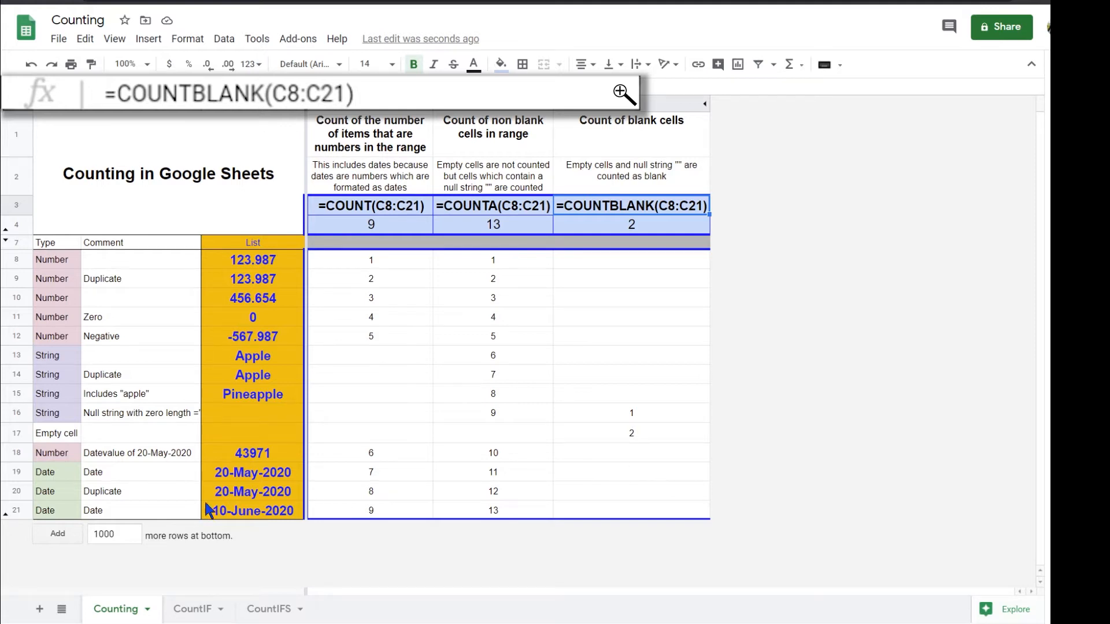
Step: Reveal the hidden "Opposite" rows below row 21 and inspect the ROWS-minus-count formulas in D24, E24 and F24
{"action": "left_click", "coordinate": [4, 514]}
{"action": "left_click", "coordinate": [364, 540]}
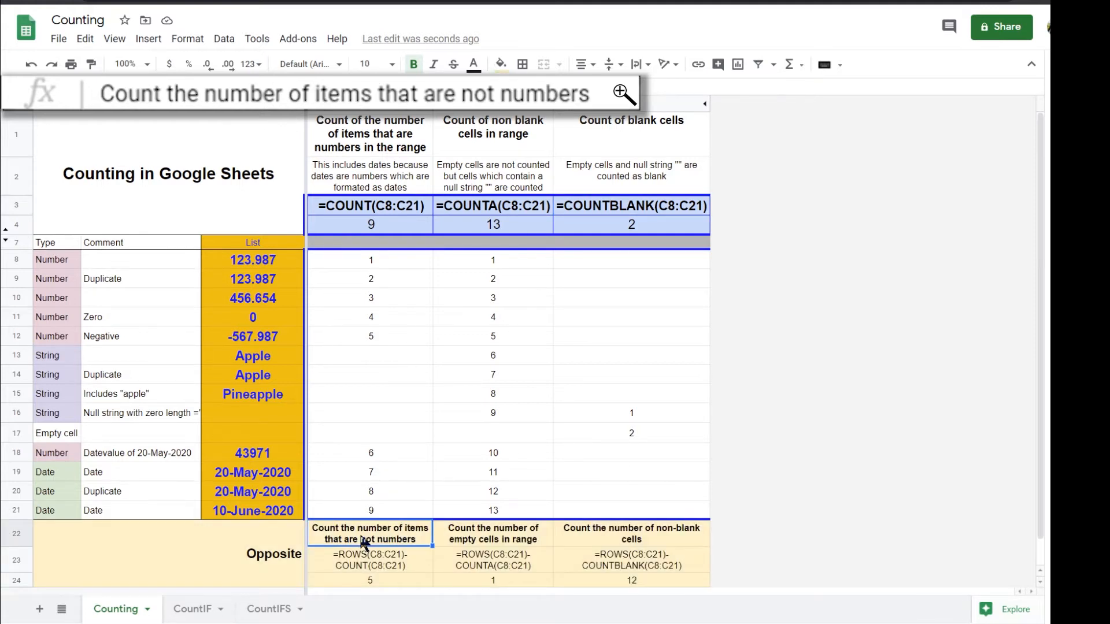
{"action": "left_click", "coordinate": [376, 580]}
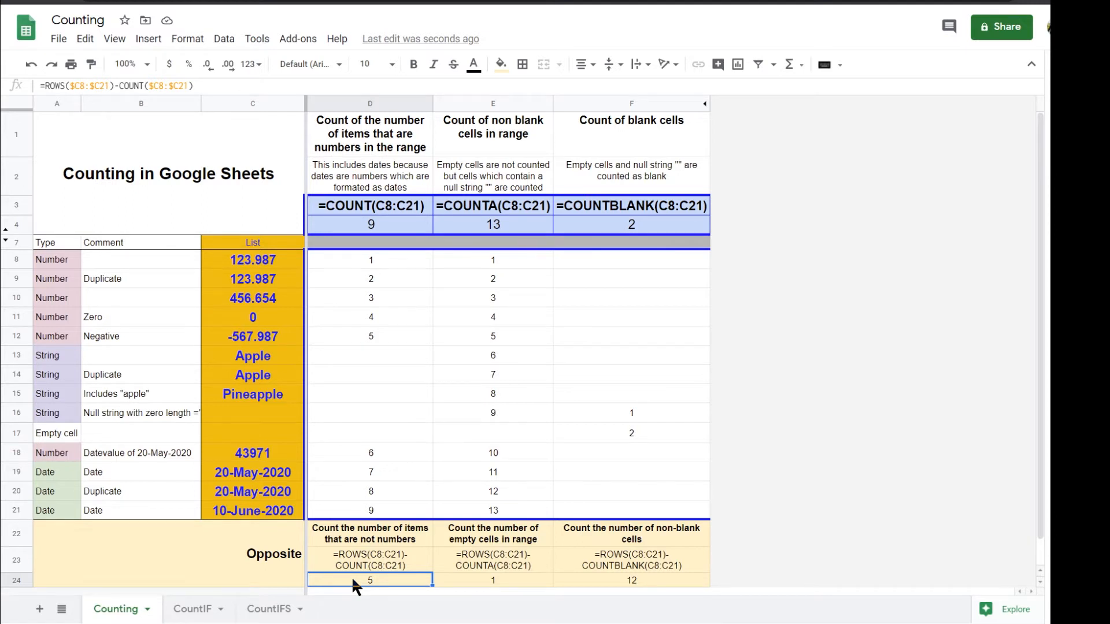
{"action": "left_click", "coordinate": [495, 580]}
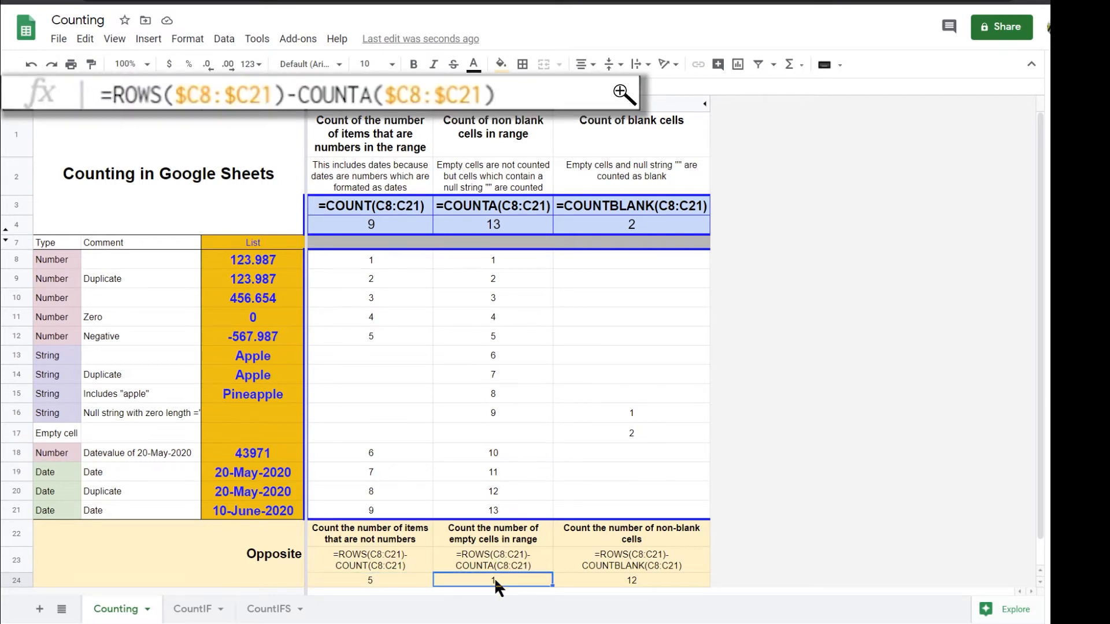
{"action": "left_click", "coordinate": [615, 580]}
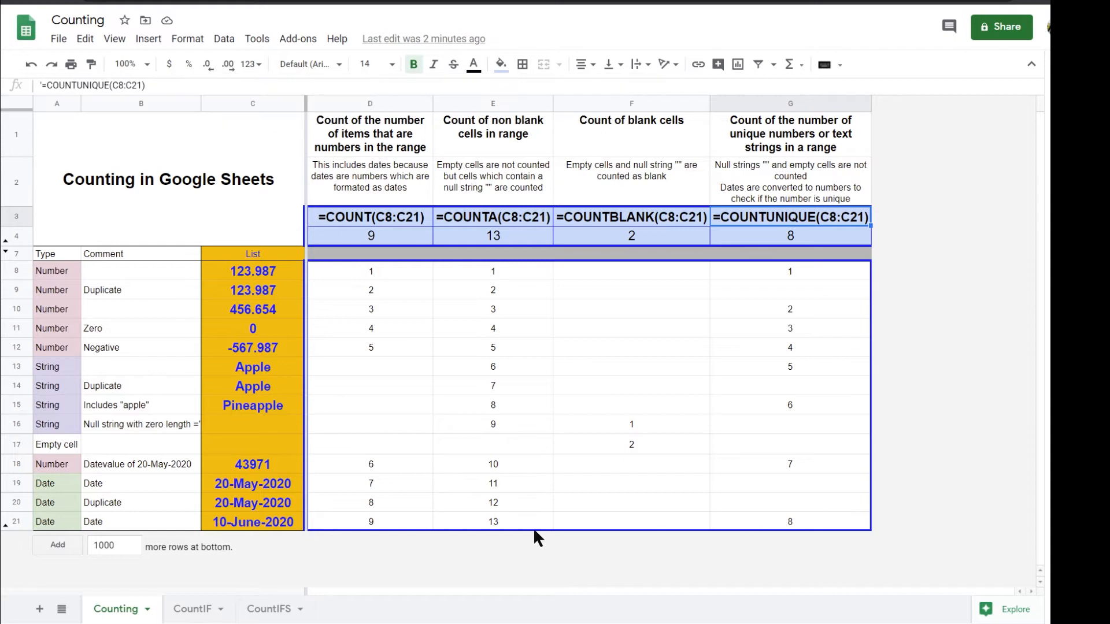
Step: On the CountIF sheet, reveal the hidden columns and inspect the COUNTIF formulas with criteria "apple", "*apple" and "????Apple" in row 4
{"action": "left_click", "coordinate": [197, 609]}
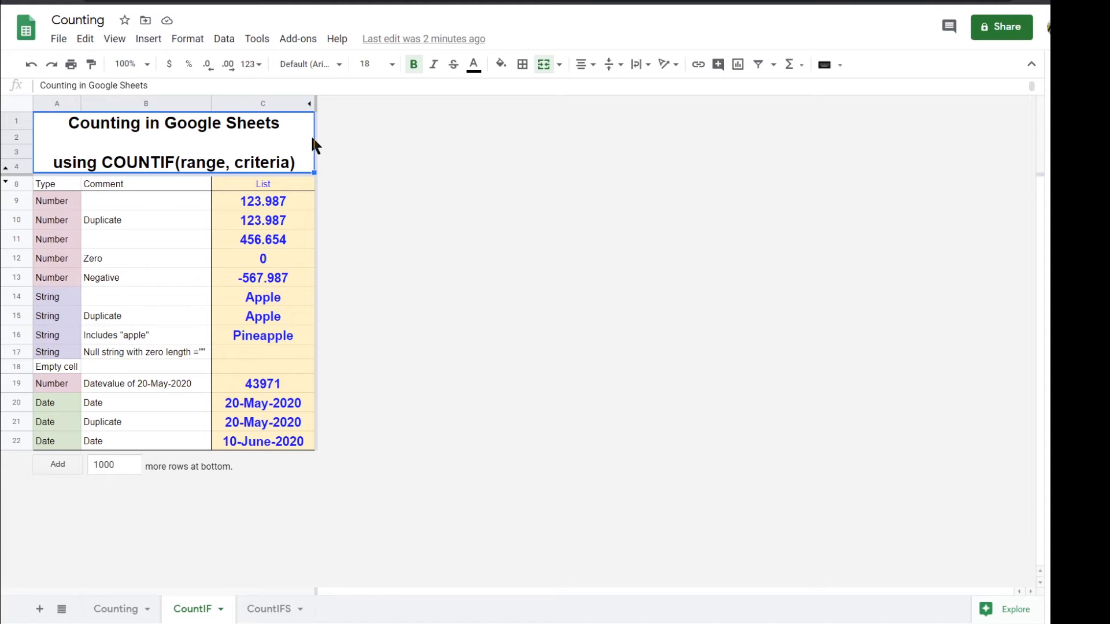
{"action": "left_click", "coordinate": [309, 103]}
{"action": "left_click", "coordinate": [397, 227]}
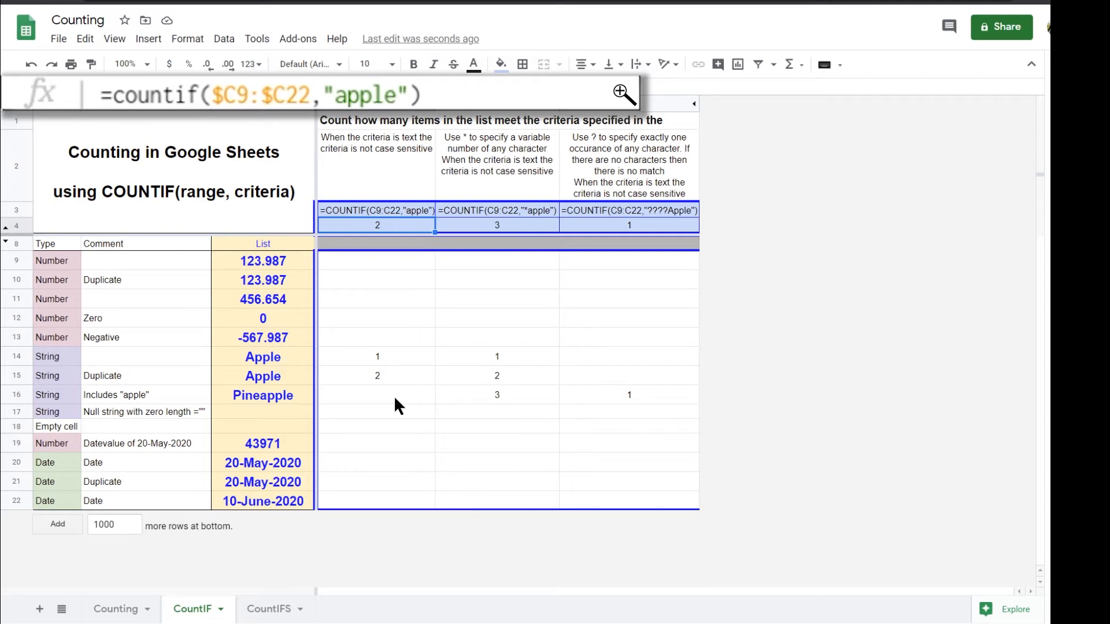
{"action": "left_click", "coordinate": [500, 230]}
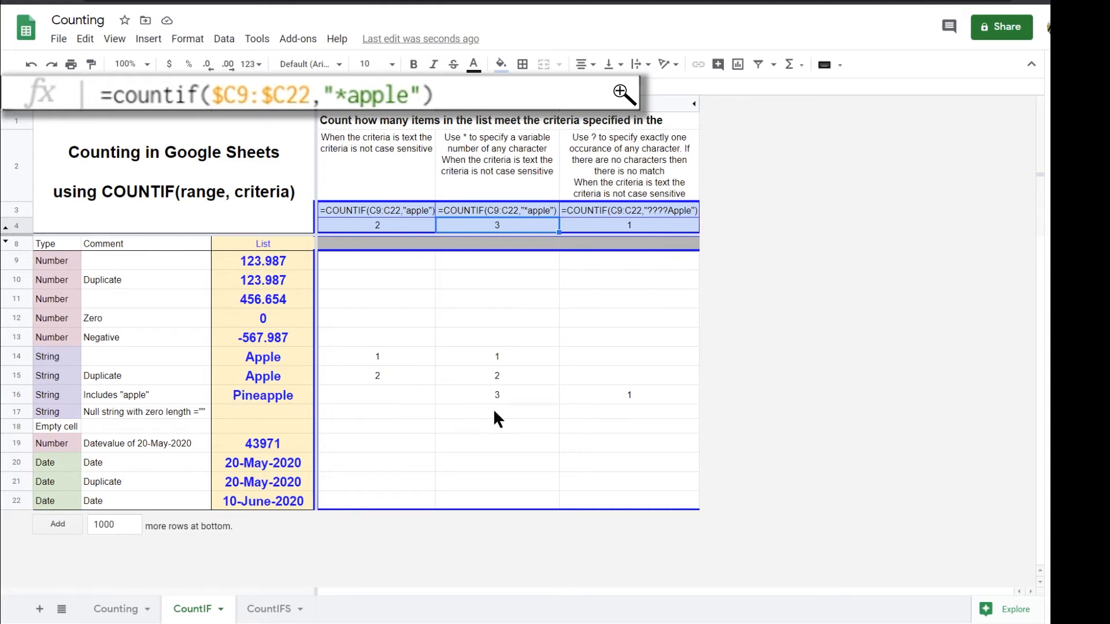
{"action": "left_click", "coordinate": [624, 231]}
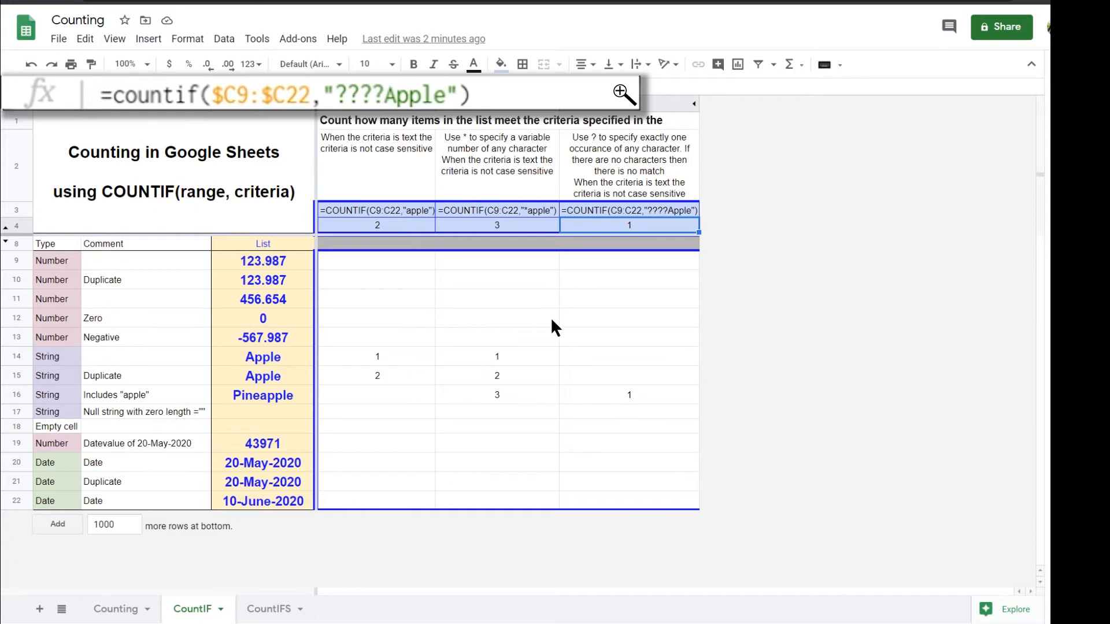
Step: Reveal the hidden rows 5 to 7 and inspect the COUNTIF formulas in D7 and F7 that take their criteria from cells
{"action": "left_click", "coordinate": [6, 243]}
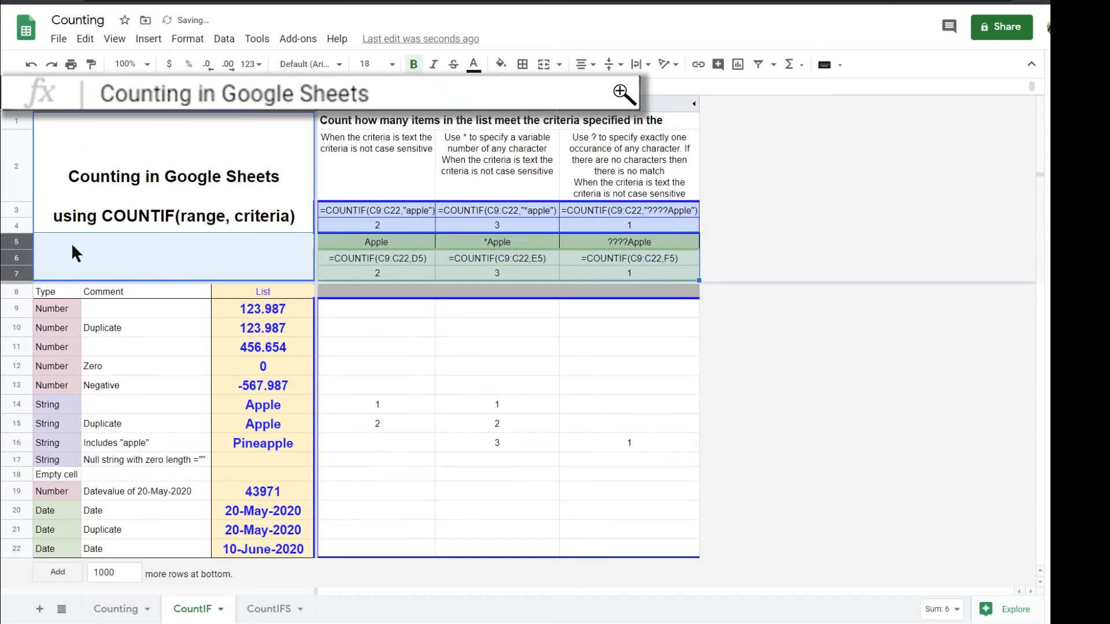
{"action": "left_click", "coordinate": [396, 273]}
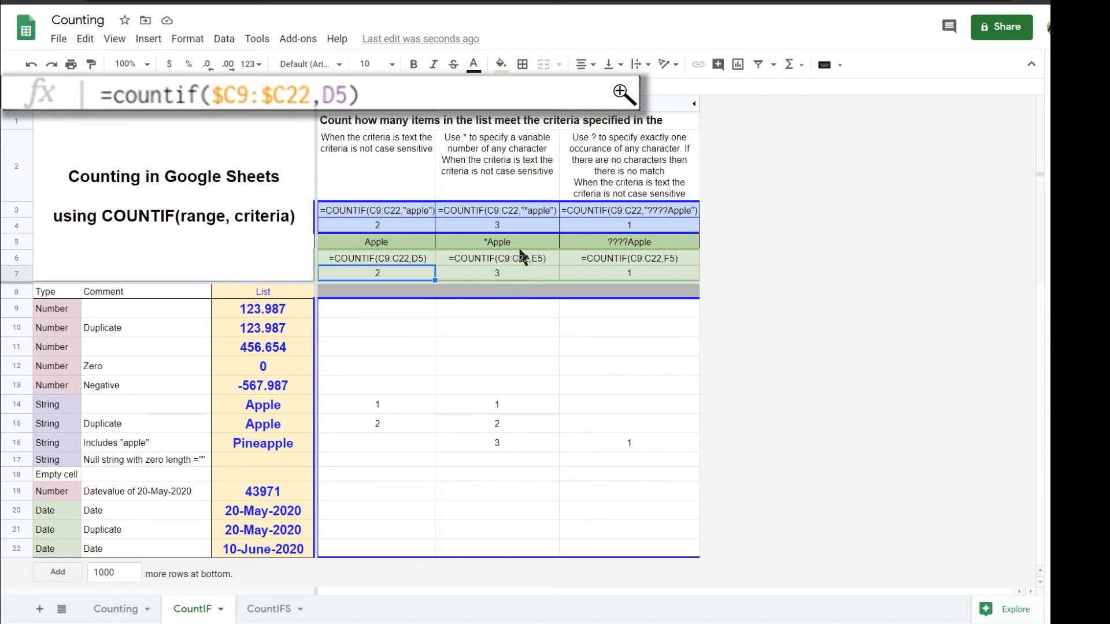
{"action": "left_click", "coordinate": [622, 270]}
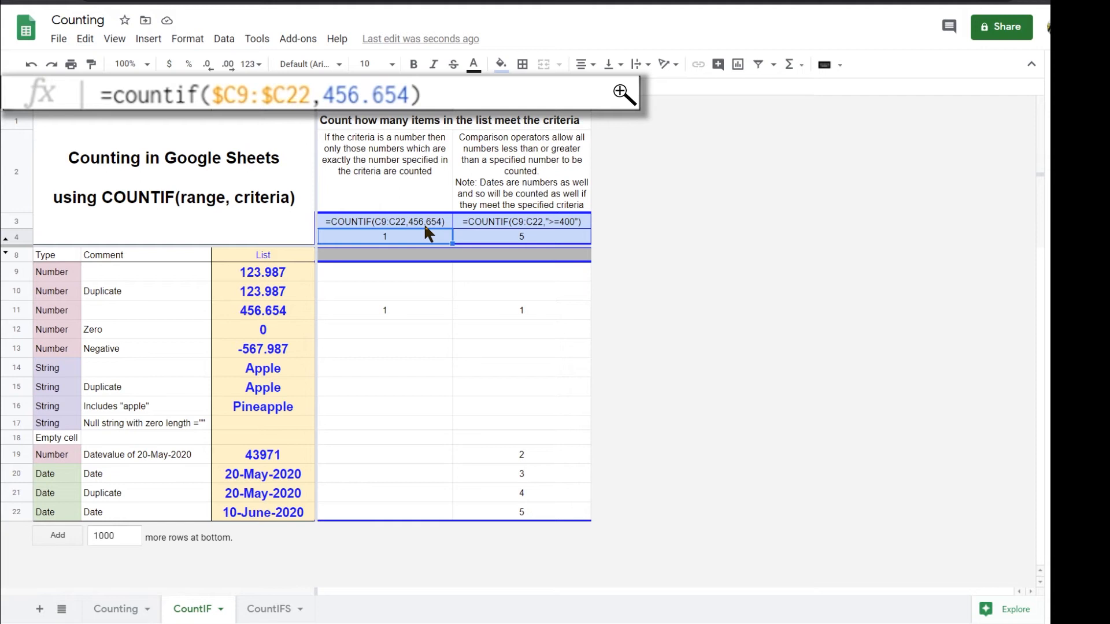
Step: Inspect the COUNTIF formula with criterion ">=400", and reveal rows 5 to 7 to examine the date criterion in J5
{"action": "left_click", "coordinate": [543, 238]}
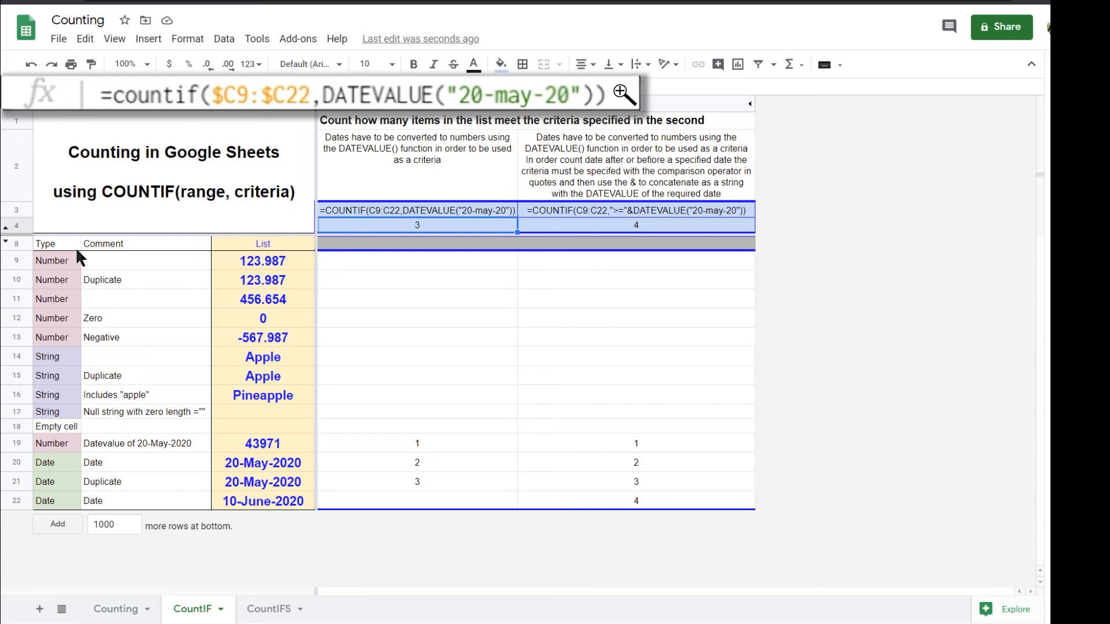
{"action": "left_click", "coordinate": [6, 241]}
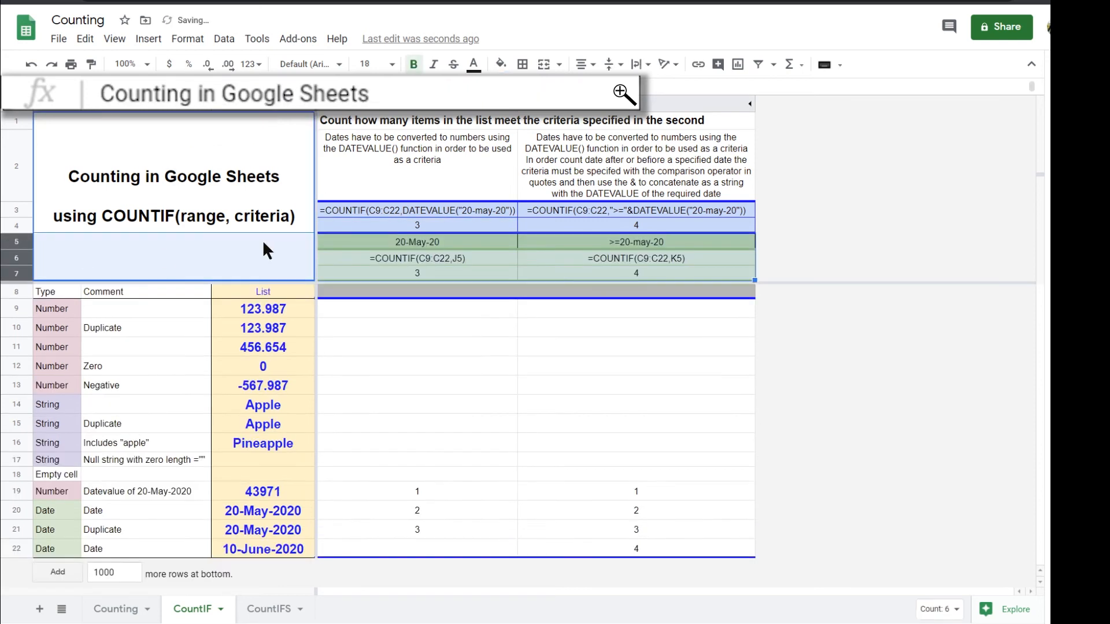
{"action": "left_click", "coordinate": [424, 243]}
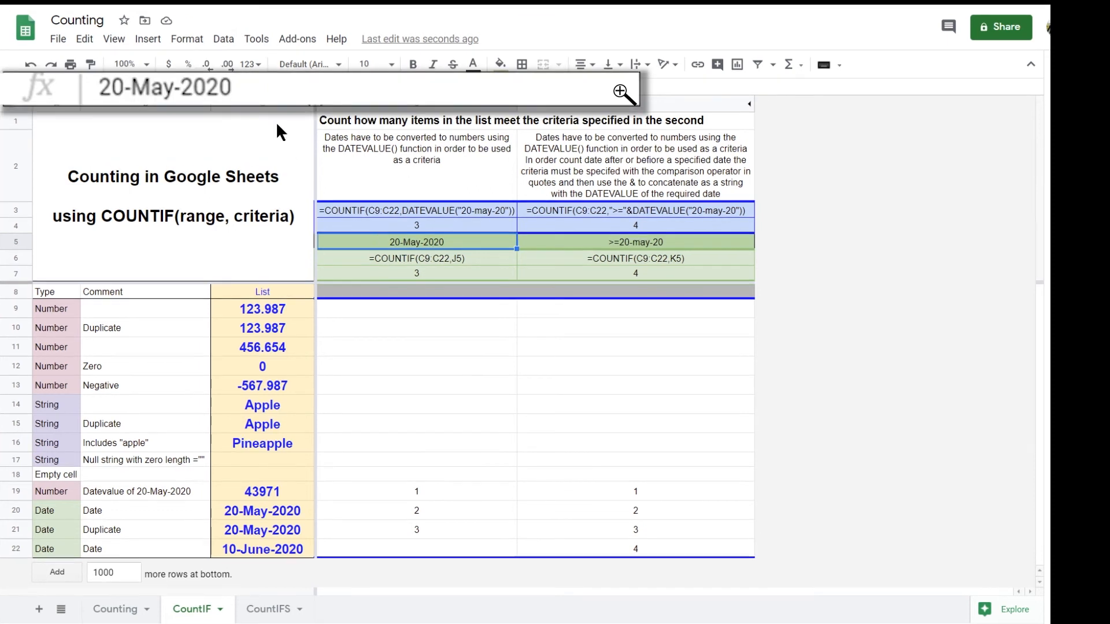
Step: Change the number format of the date criterion cell J5 to Automatic
{"action": "left_click", "coordinate": [187, 39]}
{"action": "mouse_move", "coordinate": [315, 110]}
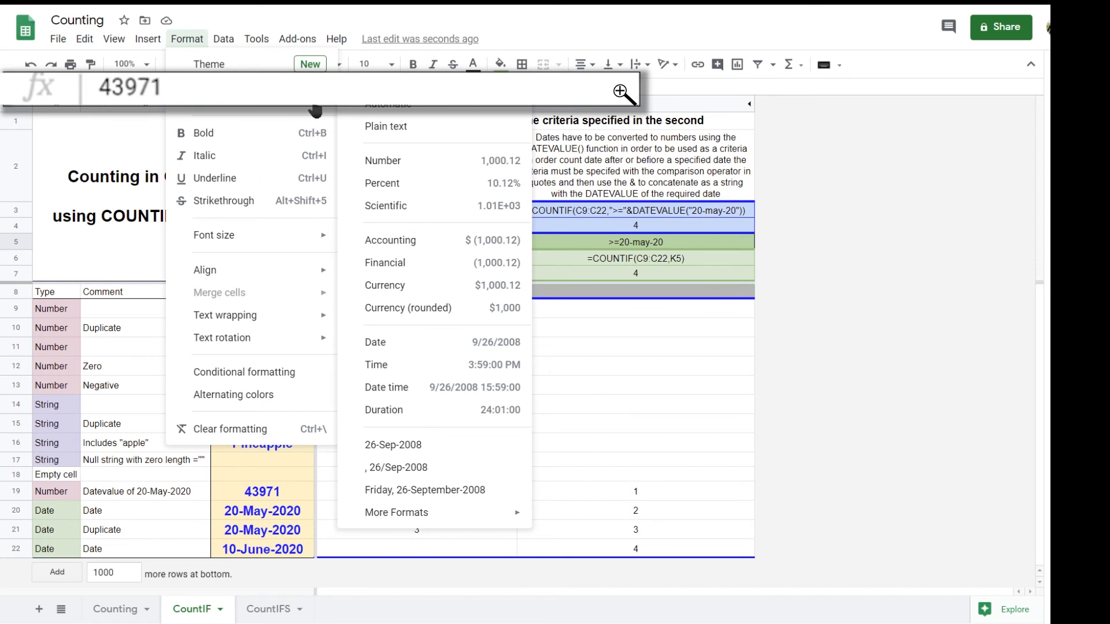
{"action": "left_click", "coordinate": [384, 108]}
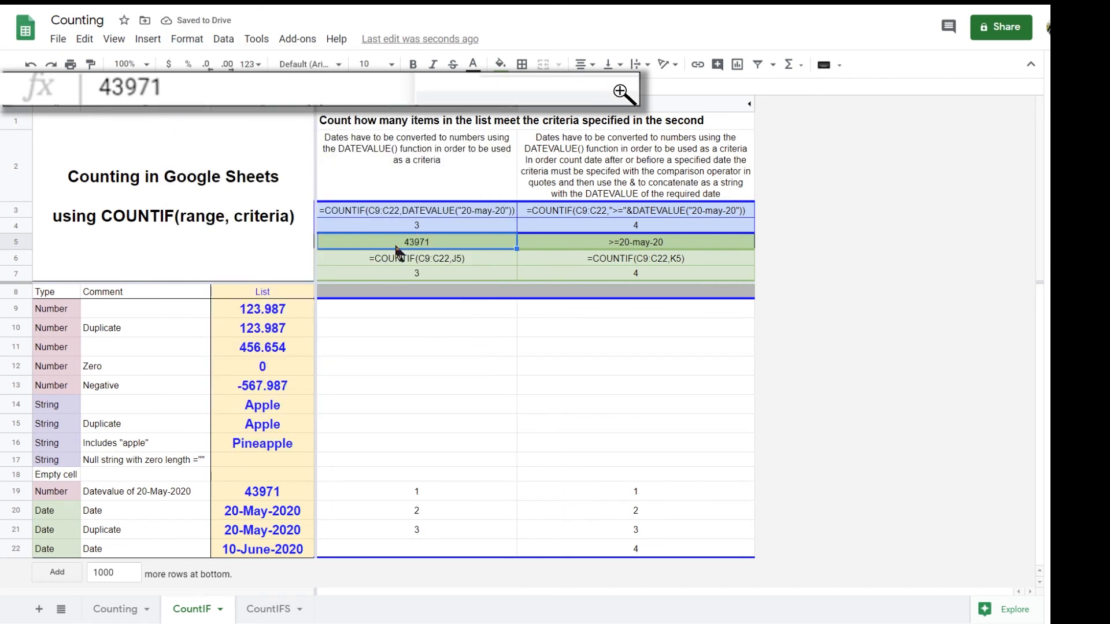
Step: Format J5 as a date in the 20-May-2020 style and check the COUNTIF formula in J7 that refers to it
{"action": "left_click", "coordinate": [187, 39]}
{"action": "mouse_move", "coordinate": [260, 107]}
{"action": "mouse_move", "coordinate": [439, 513]}
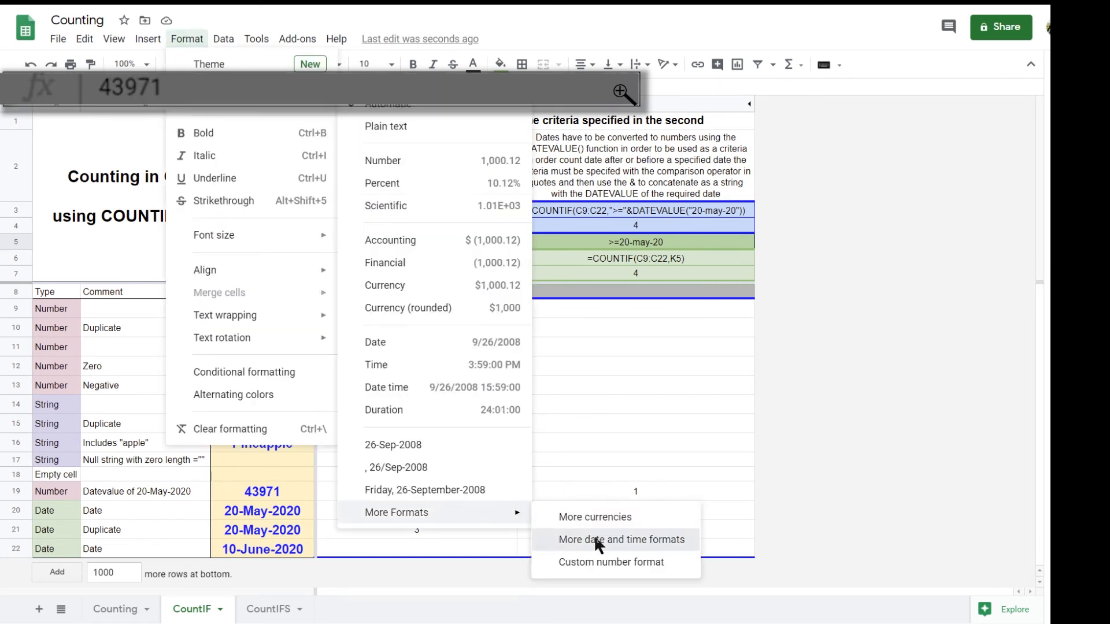
{"action": "left_click", "coordinate": [578, 537]}
{"action": "left_click", "coordinate": [671, 181]}
{"action": "left_click", "coordinate": [423, 275]}
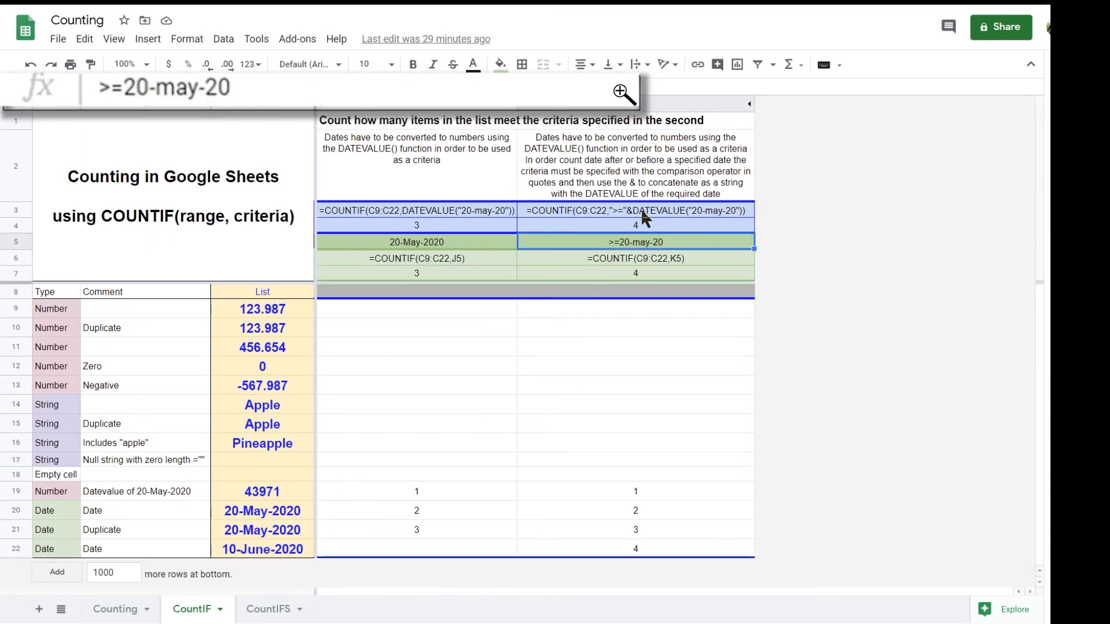
Step: Check the ">=" date formula in column K, then reveal column L and inspect its null-criteria COUNTIF formulas and the criterion in L5
{"action": "left_click", "coordinate": [644, 212]}
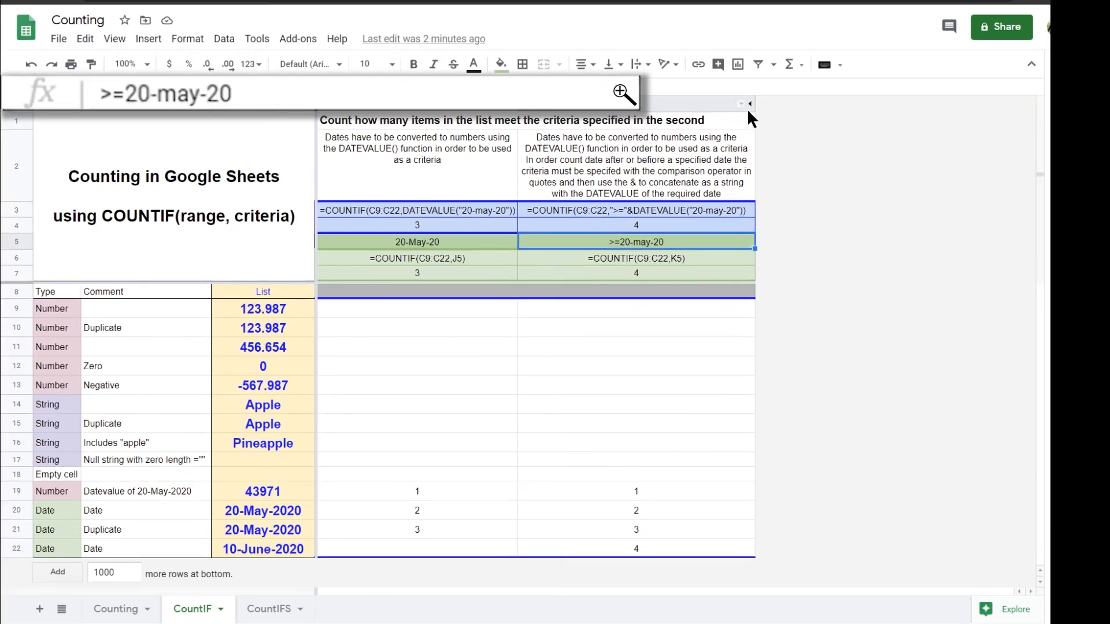
{"action": "left_click", "coordinate": [749, 106]}
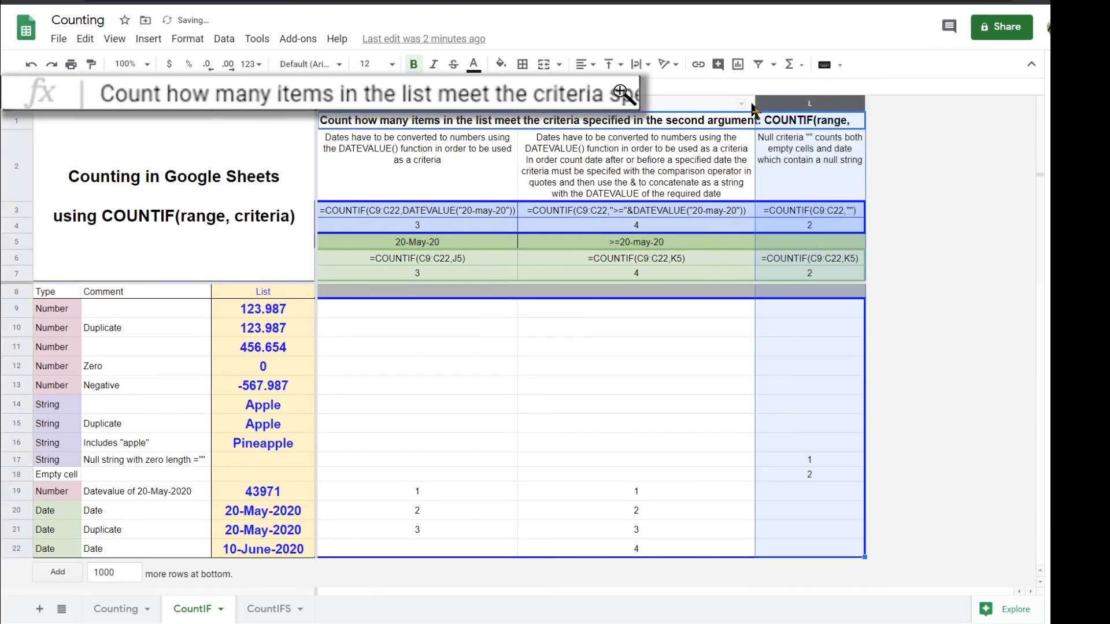
{"action": "left_click", "coordinate": [793, 270]}
{"action": "left_click", "coordinate": [796, 226]}
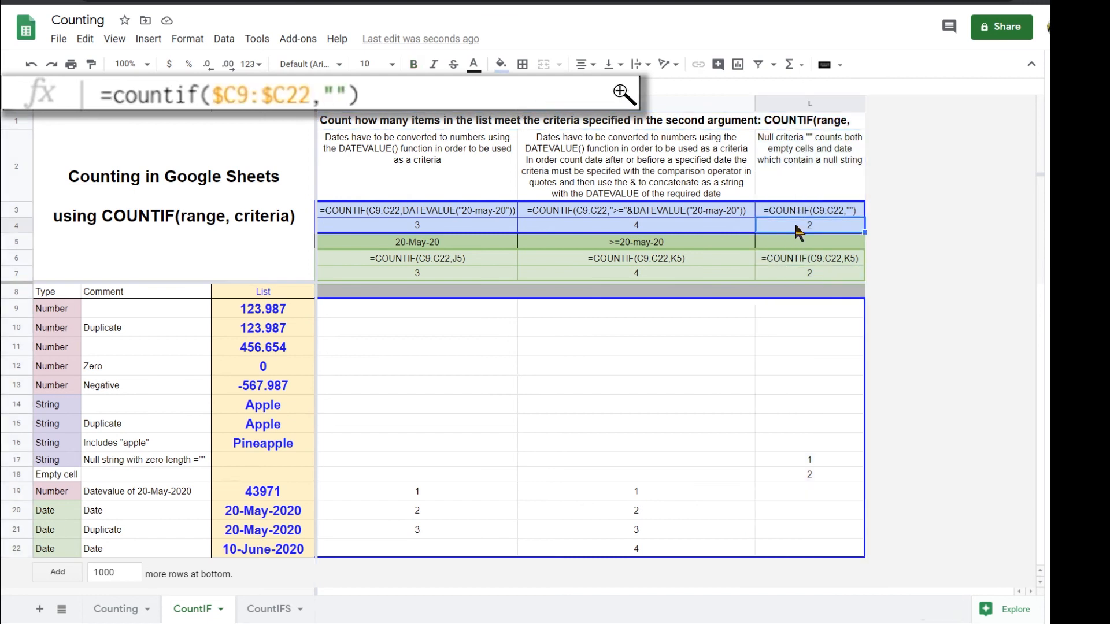
{"action": "left_click", "coordinate": [821, 244]}
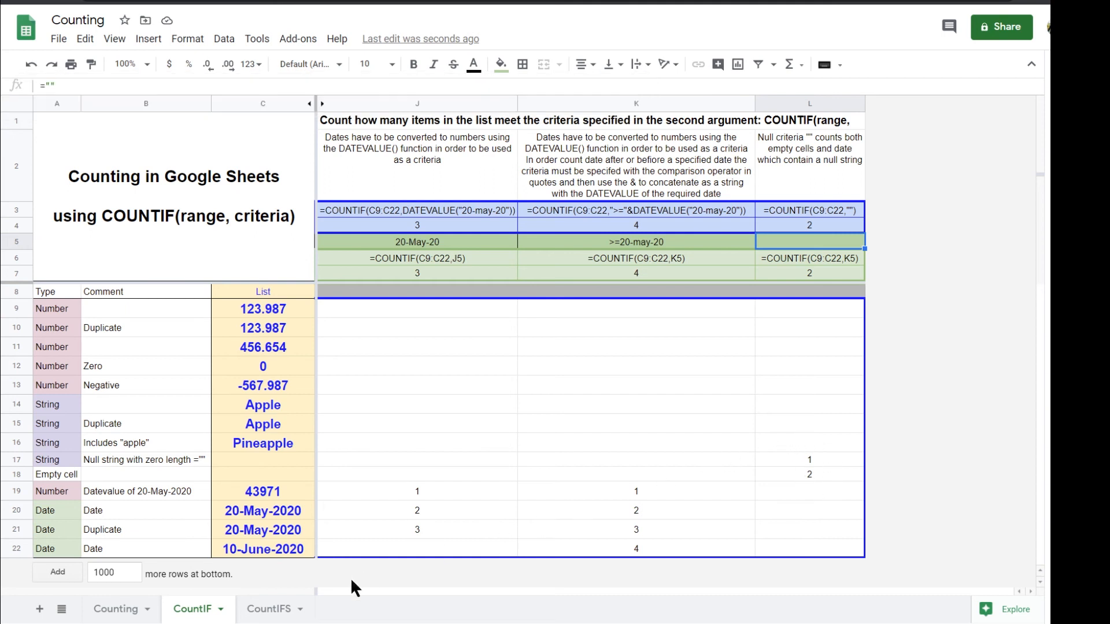
Step: Open the CountIFS sheet and inspect the multiple-criteria COUNTIFS formula in D4
{"action": "left_click", "coordinate": [270, 610]}
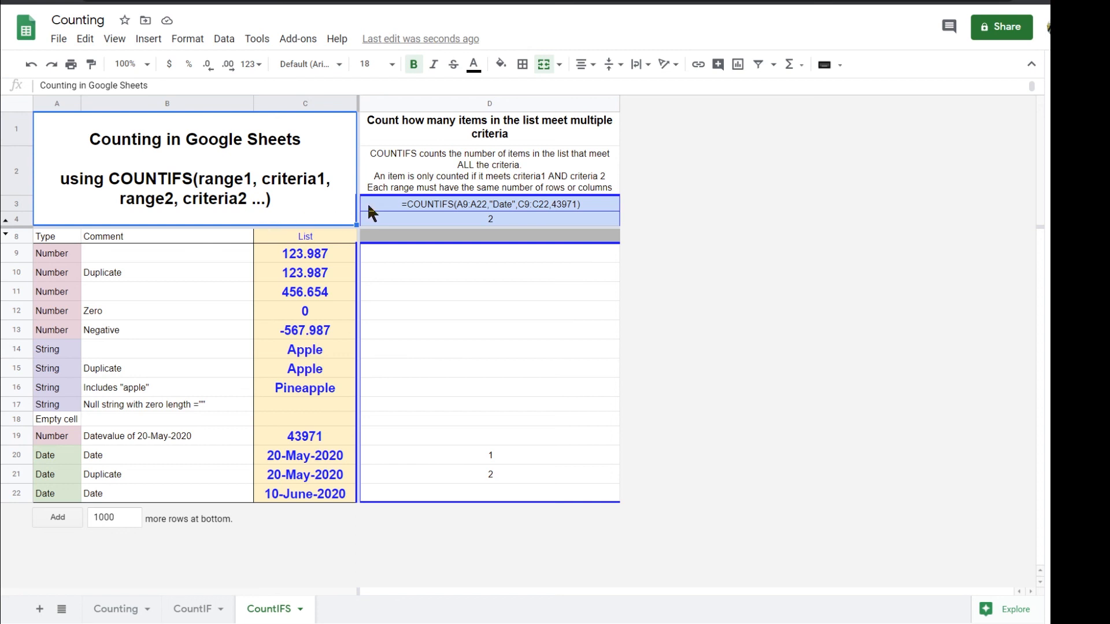
{"action": "left_click", "coordinate": [480, 218]}
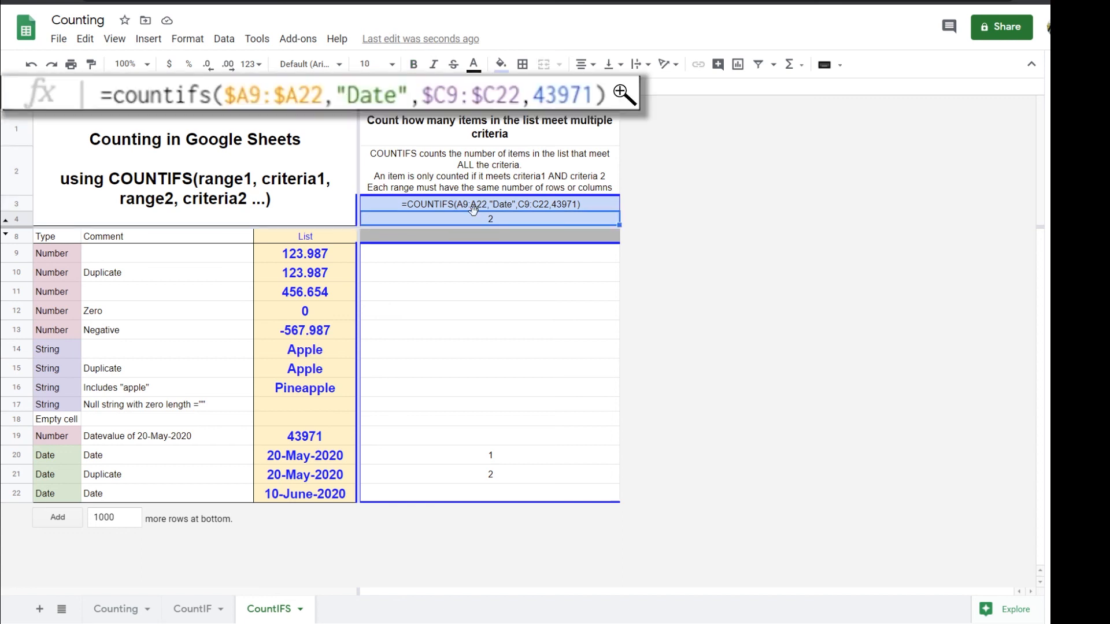